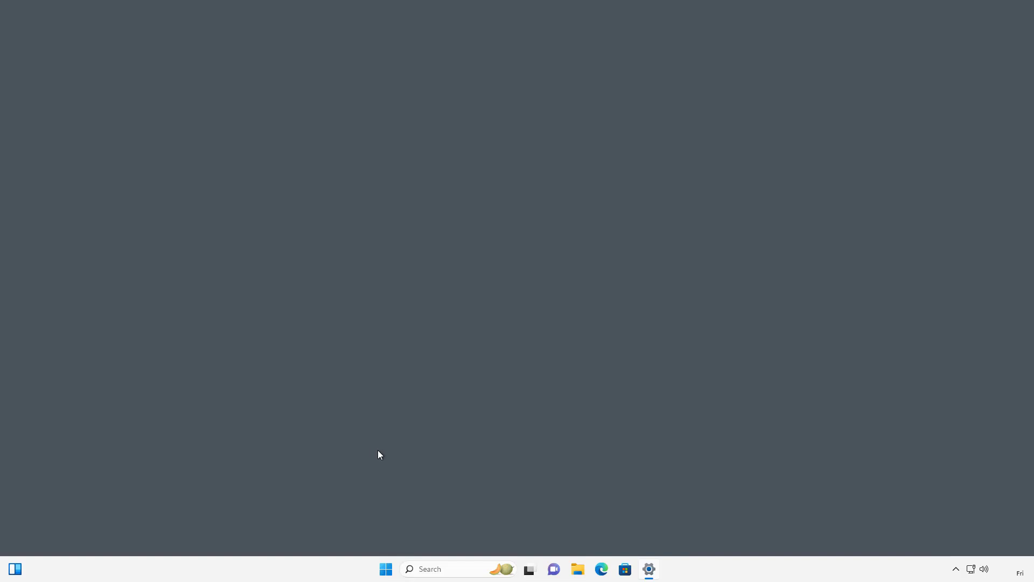
# Search Windows for 'regedit' and launch Registry Editor from the results.
pyautogui.click(428, 567)
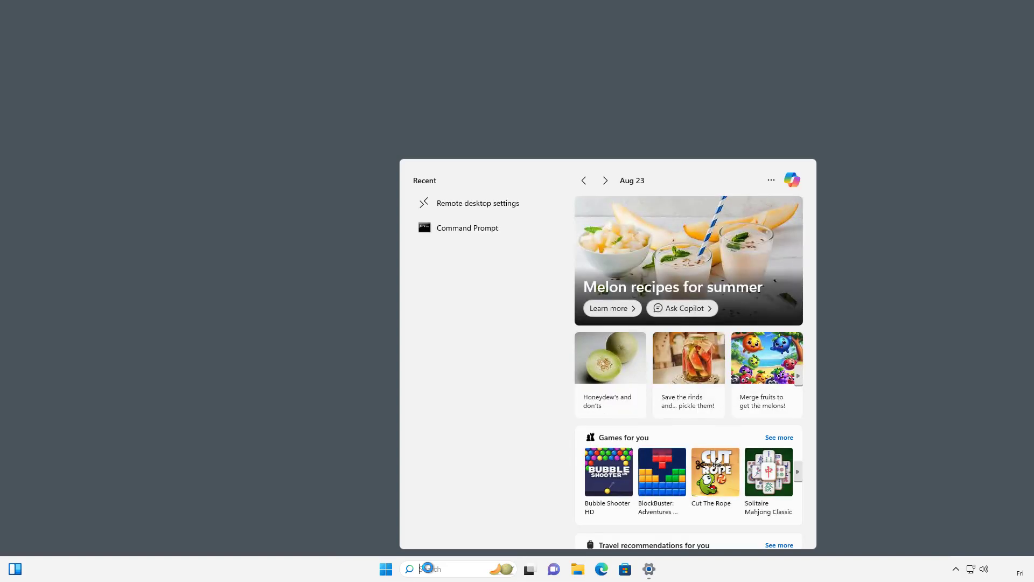
pyautogui.write('regedit')
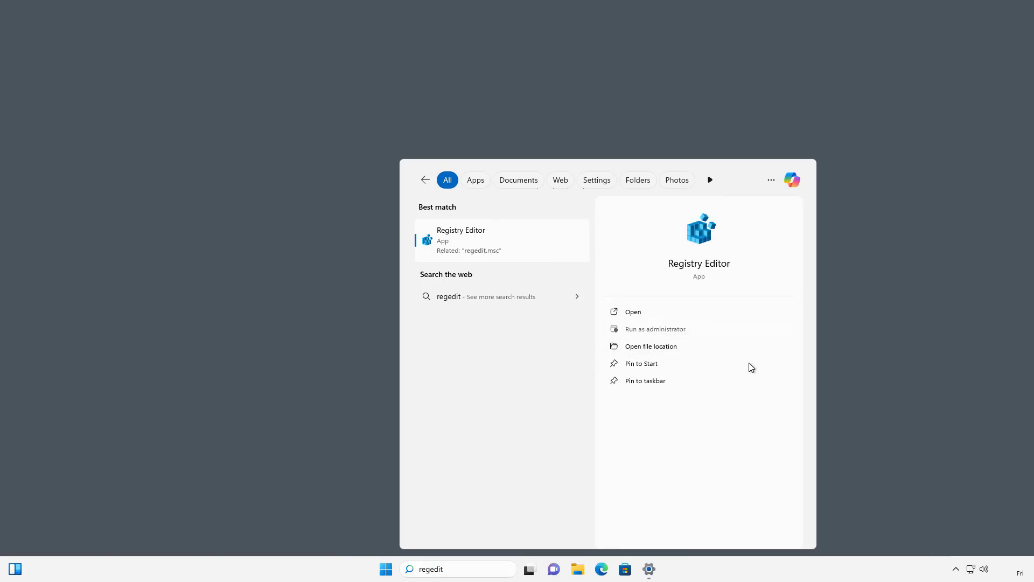
pyautogui.click(781, 370)
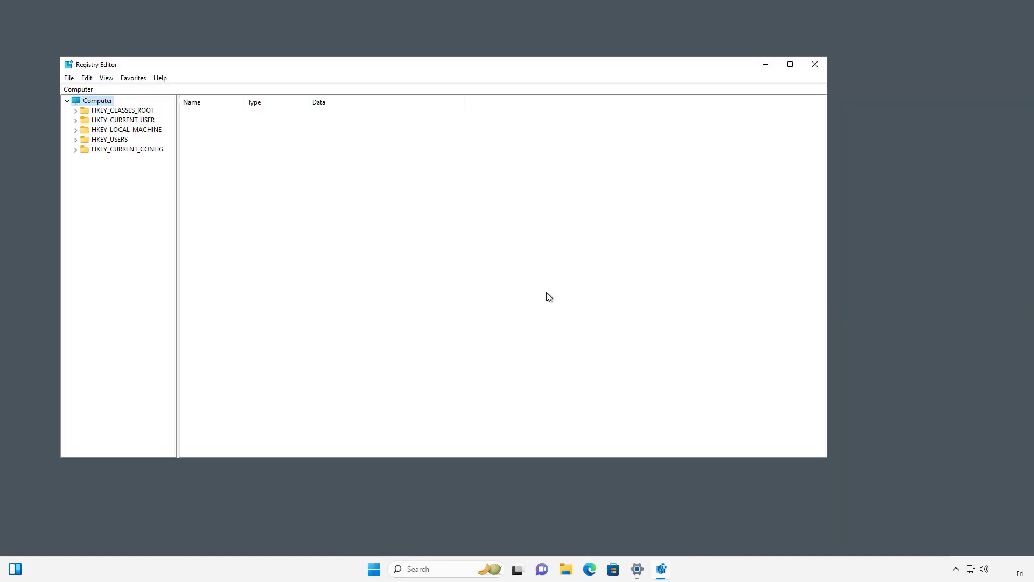
# Maximize Registry Editor and expand HKEY_LOCAL_MACHINE down to the SYSTEM key.
pyautogui.click(790, 65)
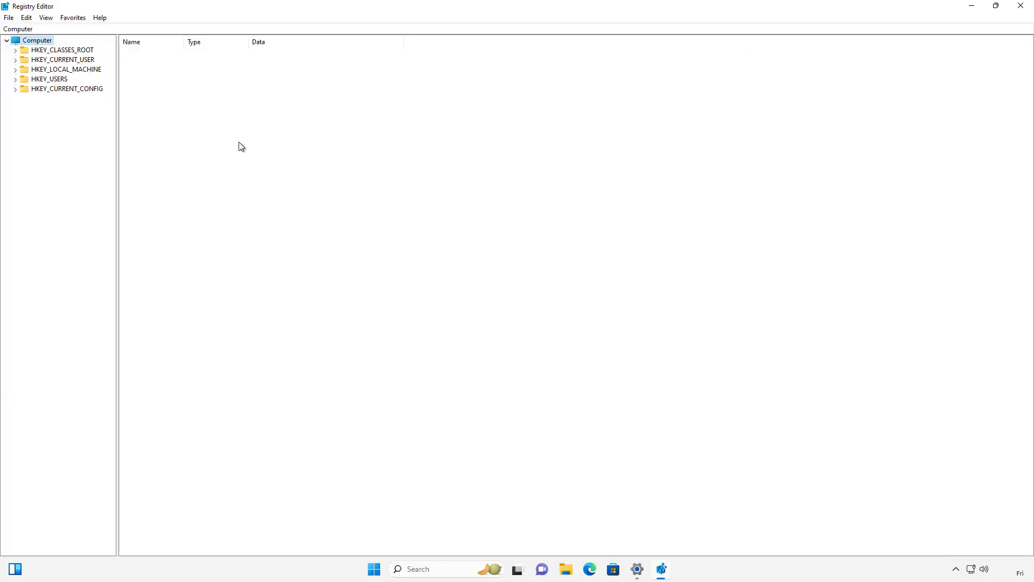
pyautogui.click(15, 51)
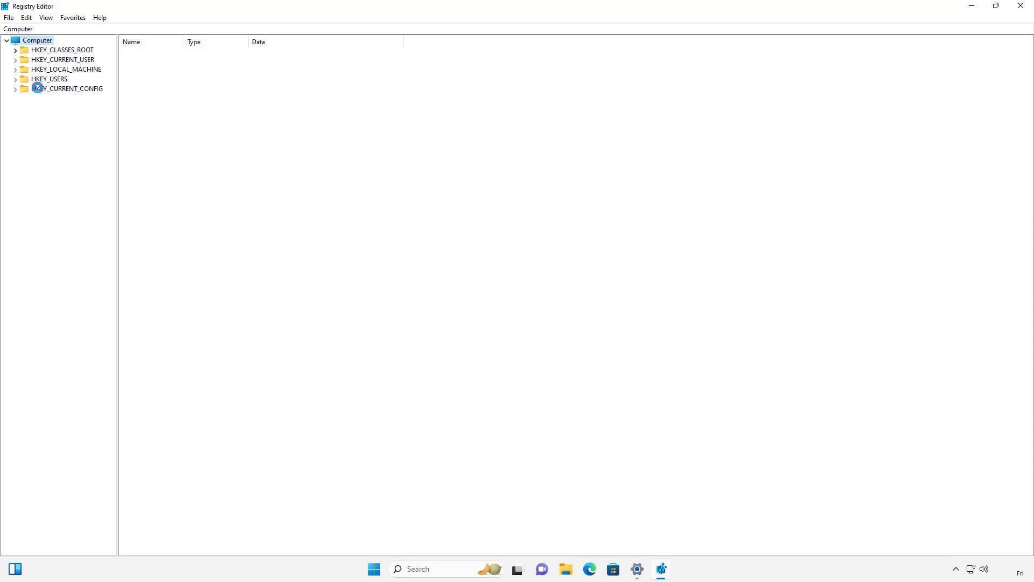
pyautogui.click(15, 49)
pyautogui.click(81, 70)
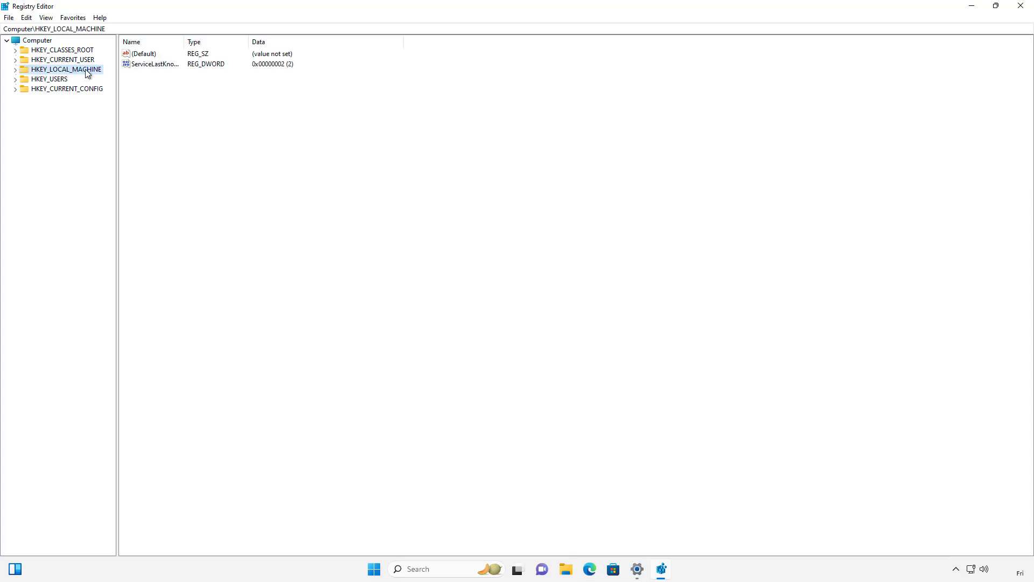
pyautogui.doubleClick(87, 70)
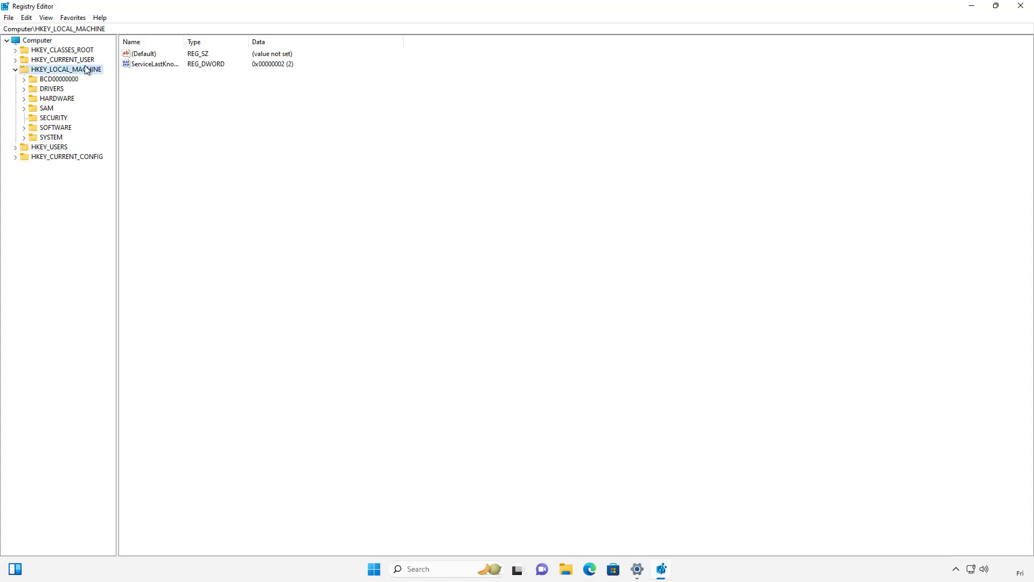
pyautogui.doubleClick(53, 138)
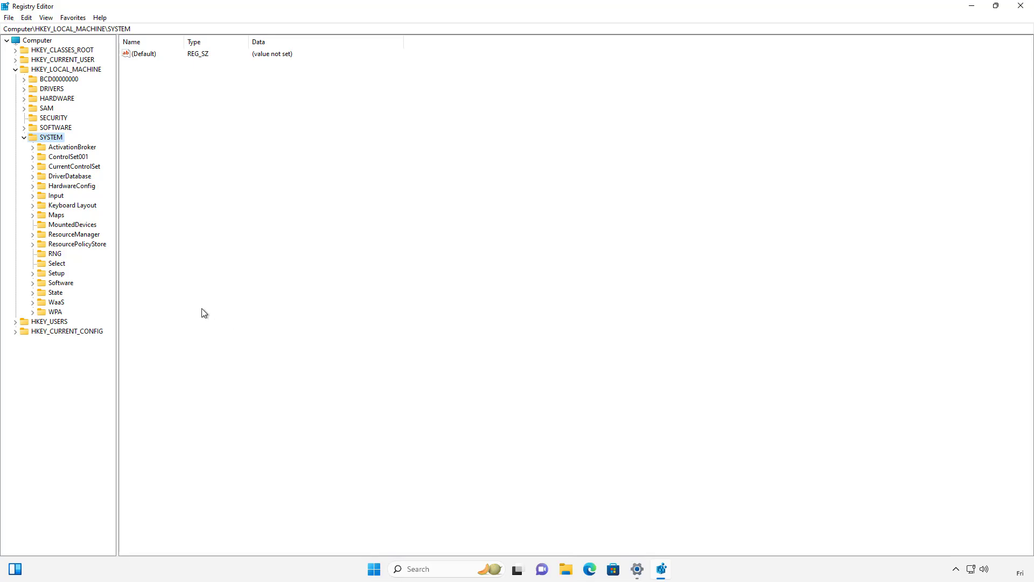
# Expand Software > Microsoft > TIP under SYSTEM and select the TestResults key.
pyautogui.click(58, 285)
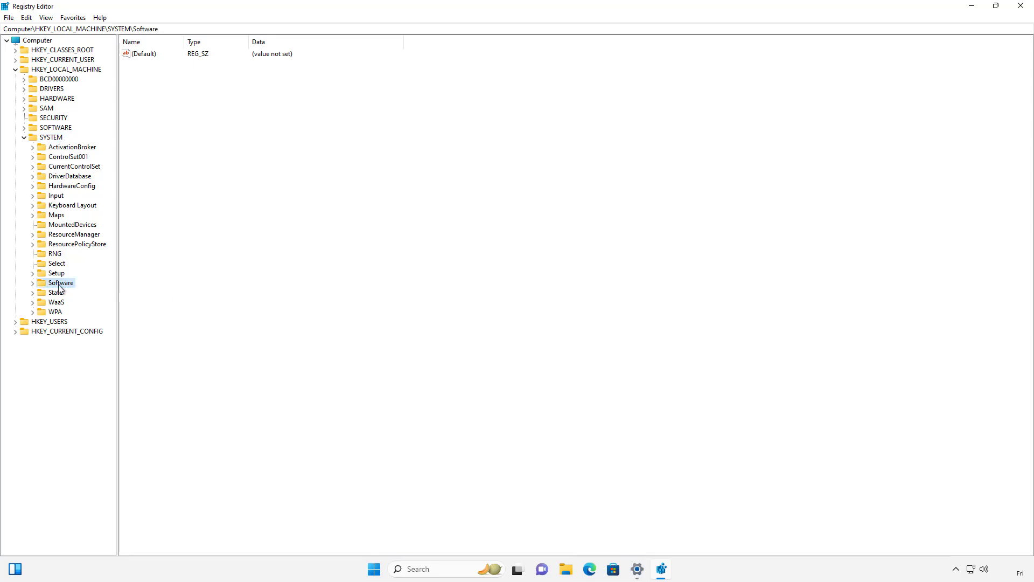
pyautogui.click(33, 282)
pyautogui.doubleClick(67, 293)
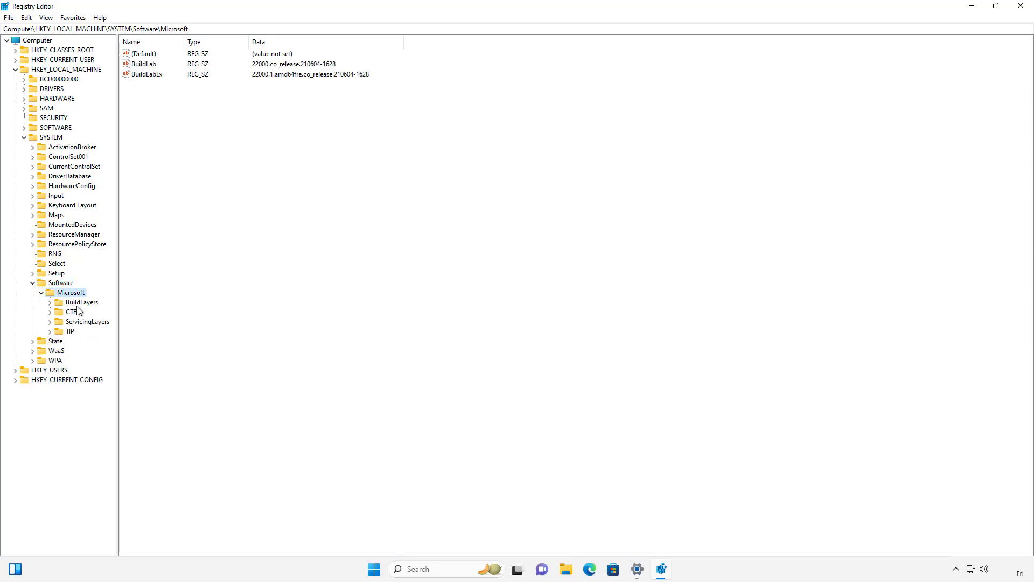
pyautogui.click(79, 302)
pyautogui.click(73, 313)
pyautogui.click(80, 324)
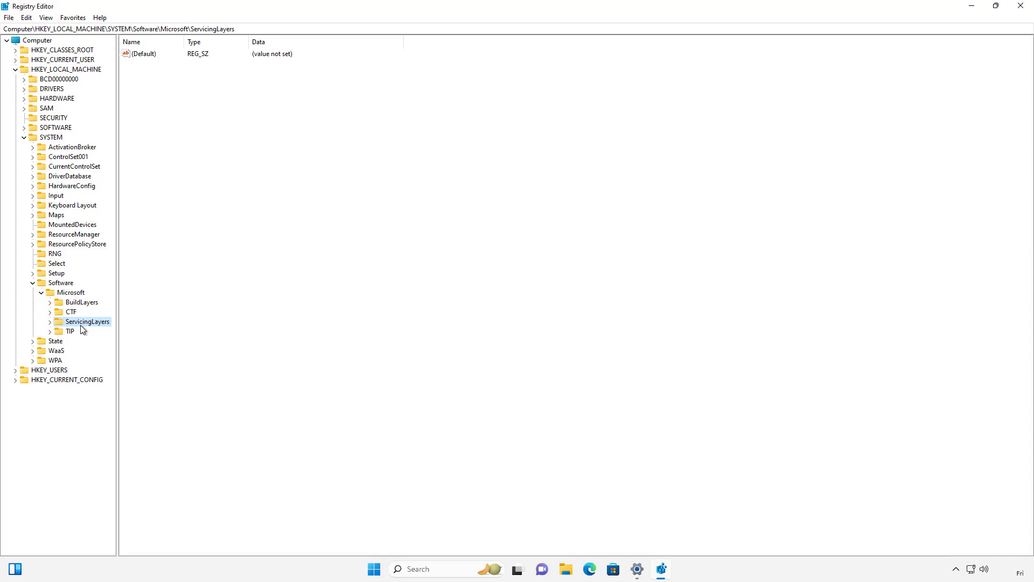
pyautogui.doubleClick(81, 323)
pyautogui.doubleClick(75, 341)
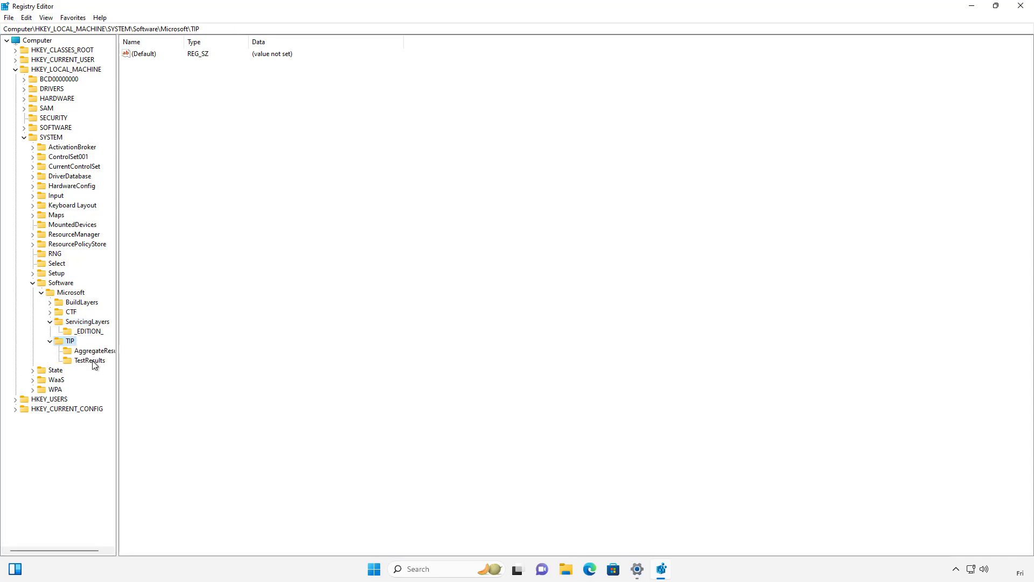
pyautogui.click(90, 361)
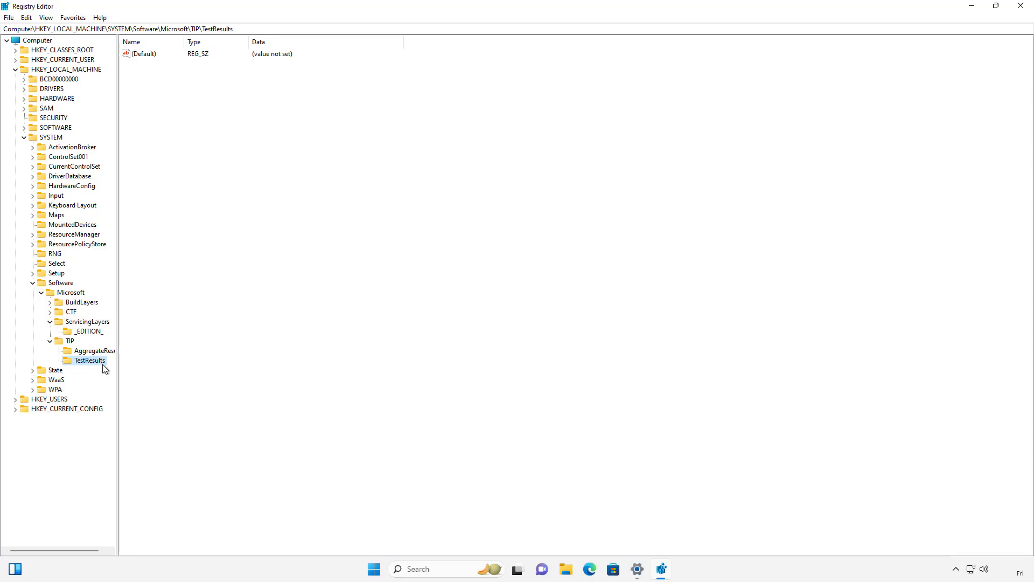
# Export TestResults to the Desktop as 'test results subkey.reg' and move its icon to the desktop centre.
pyautogui.rightClick(95, 363)
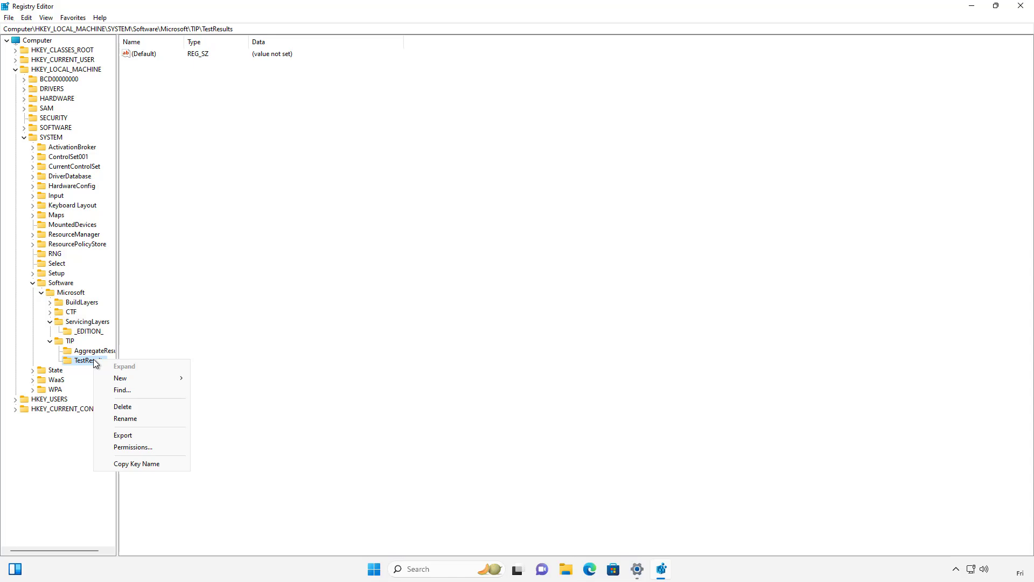
pyautogui.click(139, 434)
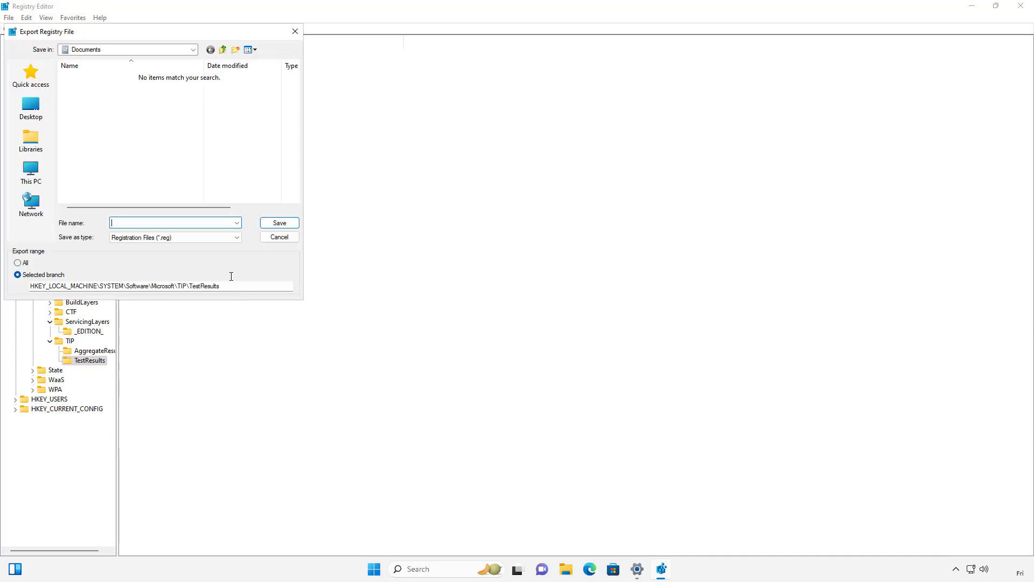
pyautogui.moveTo(192, 33); pyautogui.dragTo(468, 54)
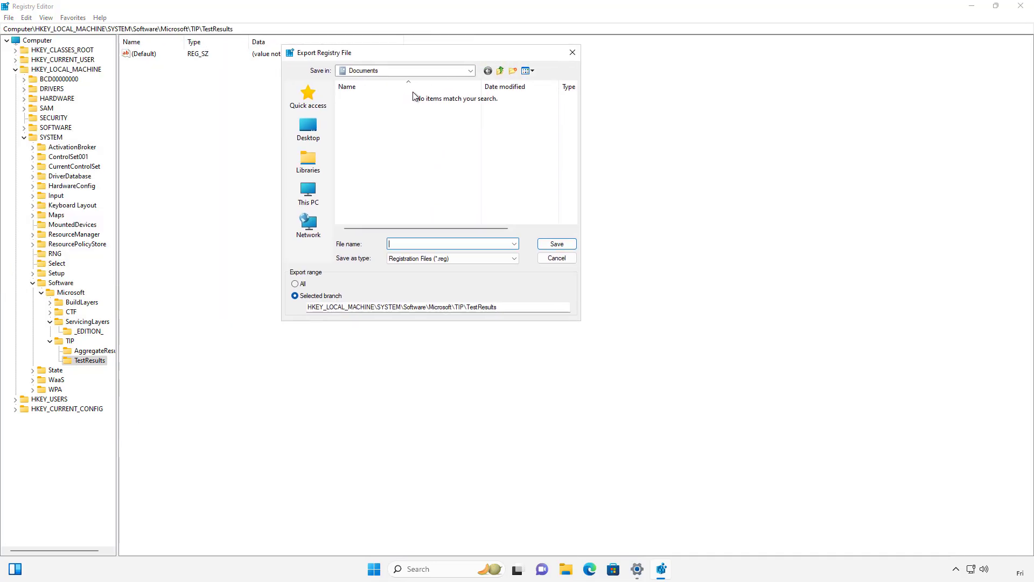
pyautogui.click(315, 125)
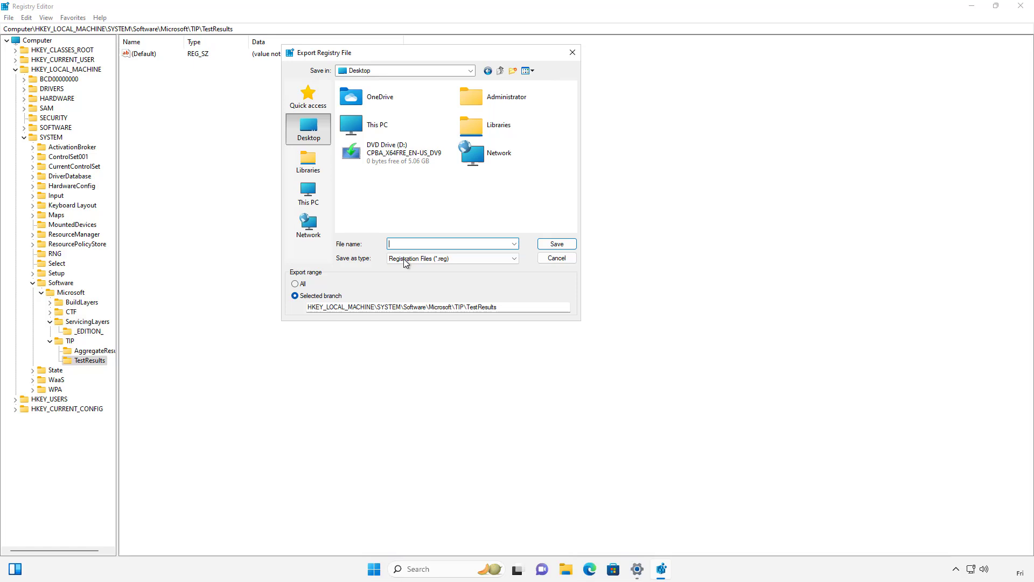
pyautogui.write('test results subkey')
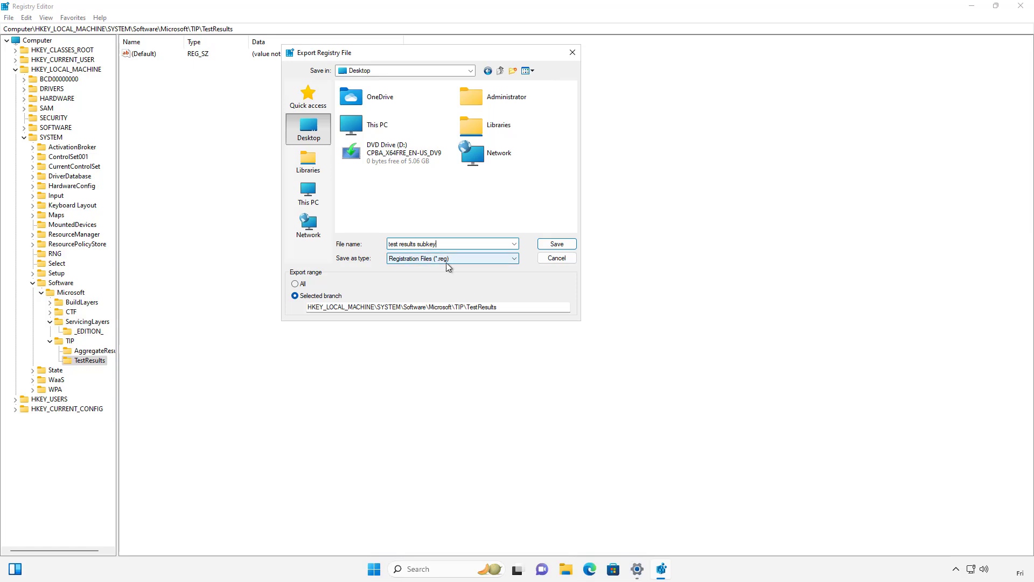
pyautogui.click(552, 245)
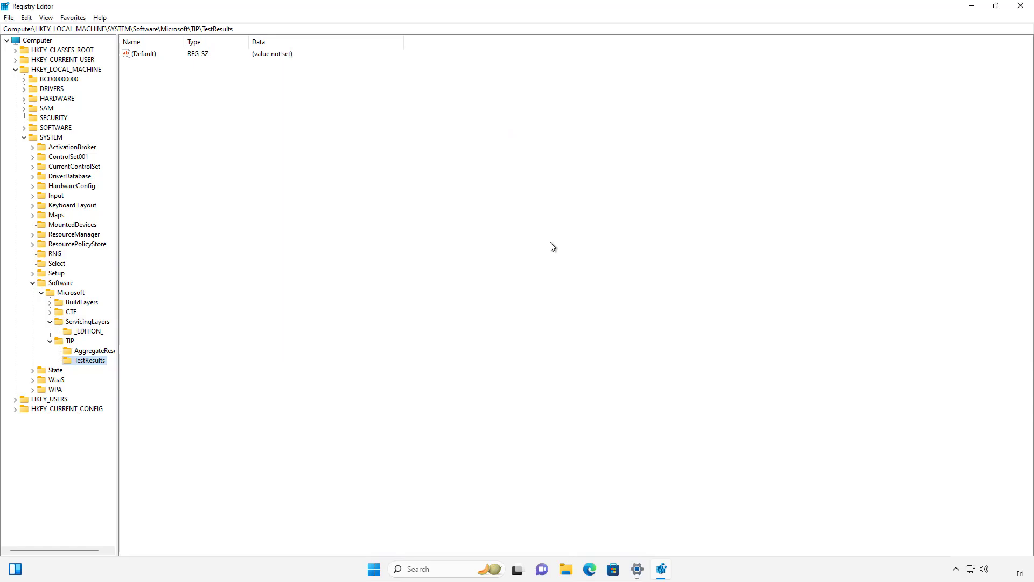
pyautogui.click(972, 7)
pyautogui.moveTo(24, 22); pyautogui.dragTo(487, 173)
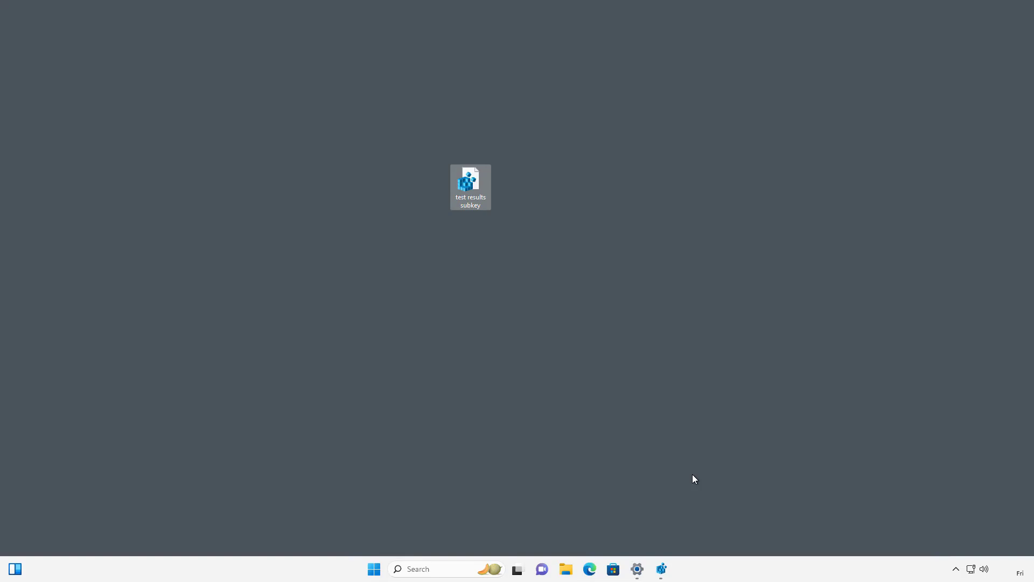
# Export the whole registry from the Computer root to the Desktop as 'entire registry'.
pyautogui.click(662, 569)
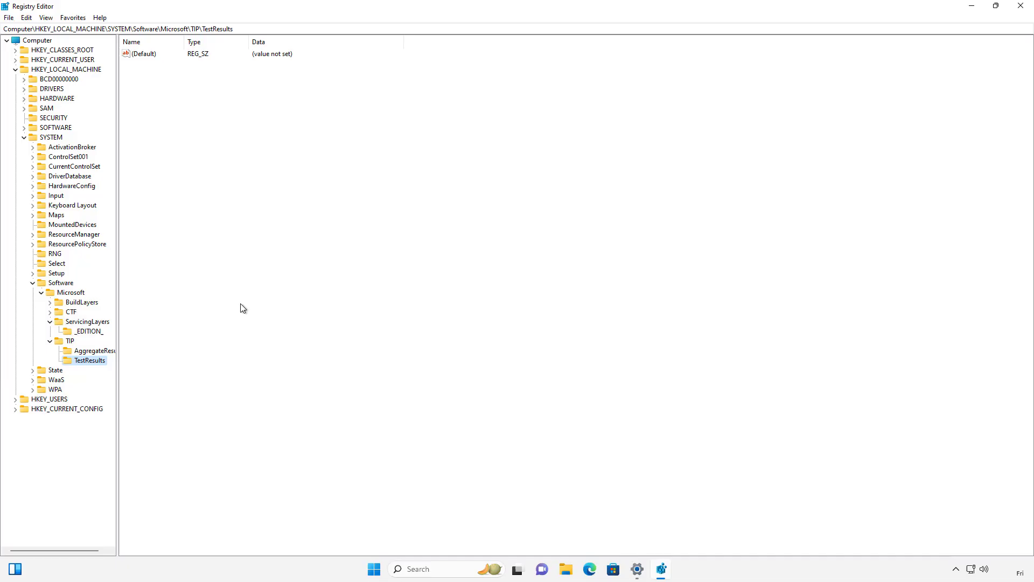
pyautogui.click(36, 41)
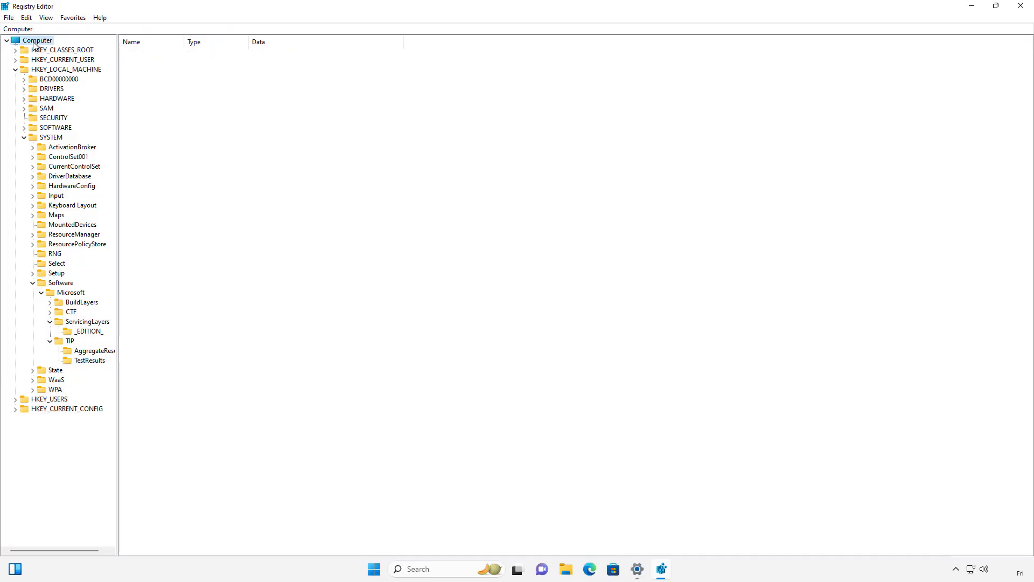
pyautogui.rightClick(33, 42)
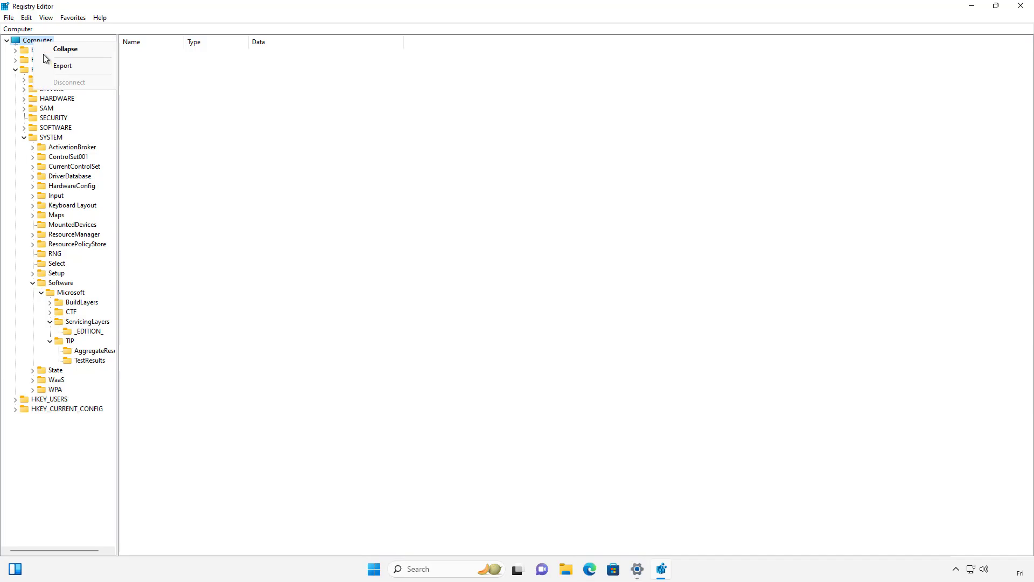
pyautogui.click(54, 65)
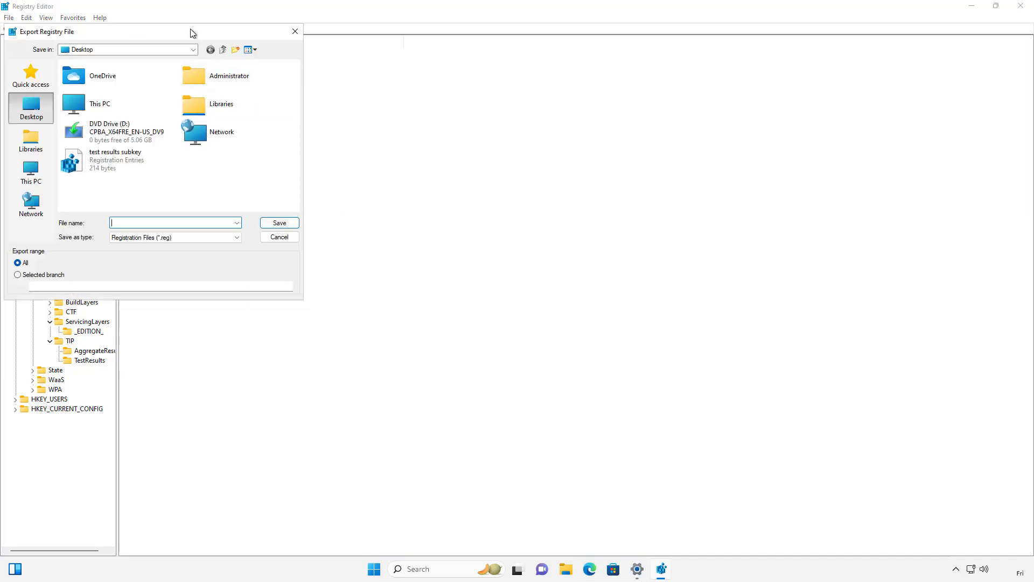
pyautogui.moveTo(224, 30); pyautogui.dragTo(653, 83)
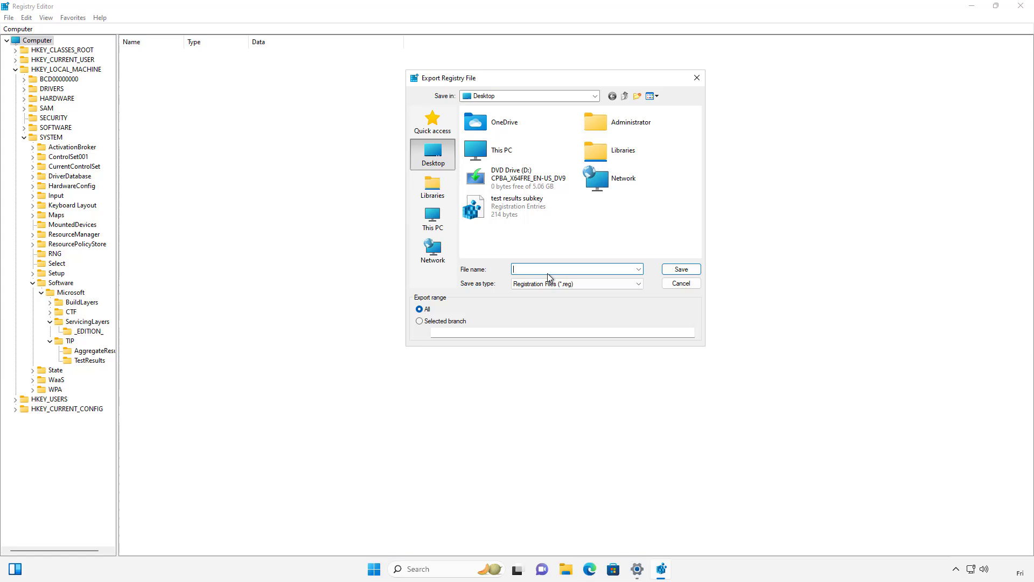
pyautogui.write('entire registry')
pyautogui.click(677, 271)
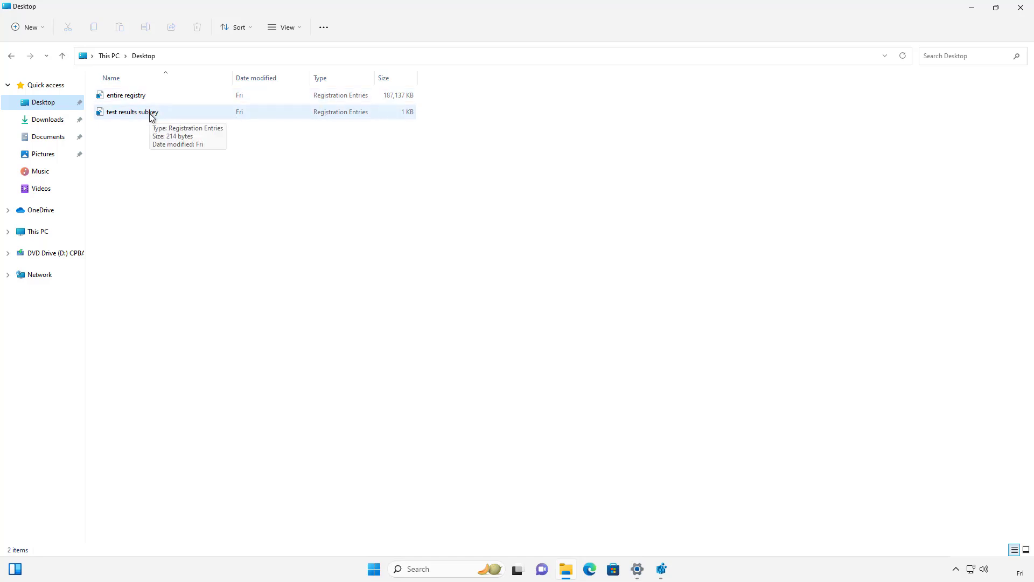
# Open 'test results subkey.reg' in Notepad through Open with > Choose another app > More apps.
pyautogui.doubleClick(203, 113)
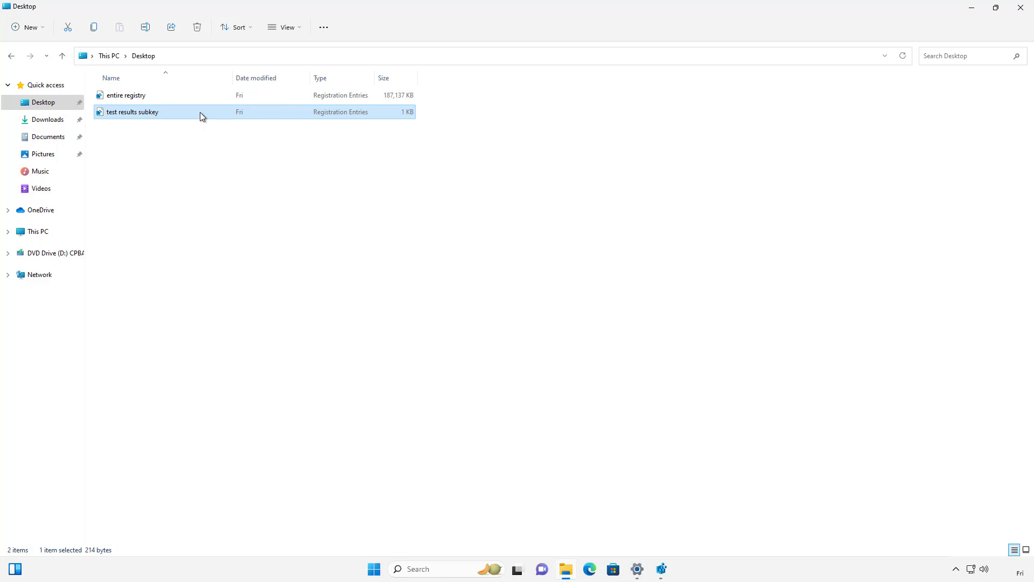
pyautogui.rightClick(200, 113)
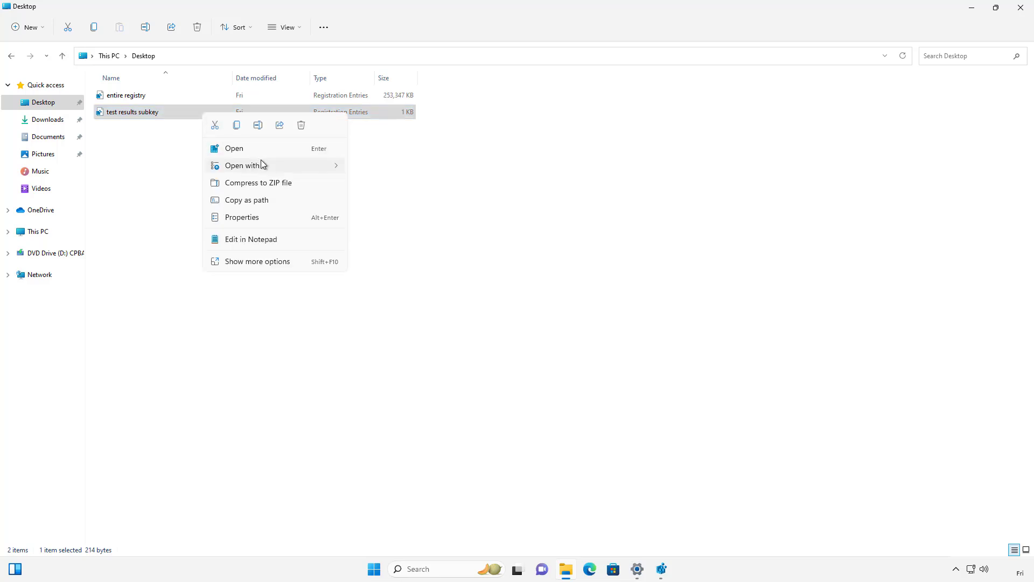
pyautogui.moveTo(261, 164)
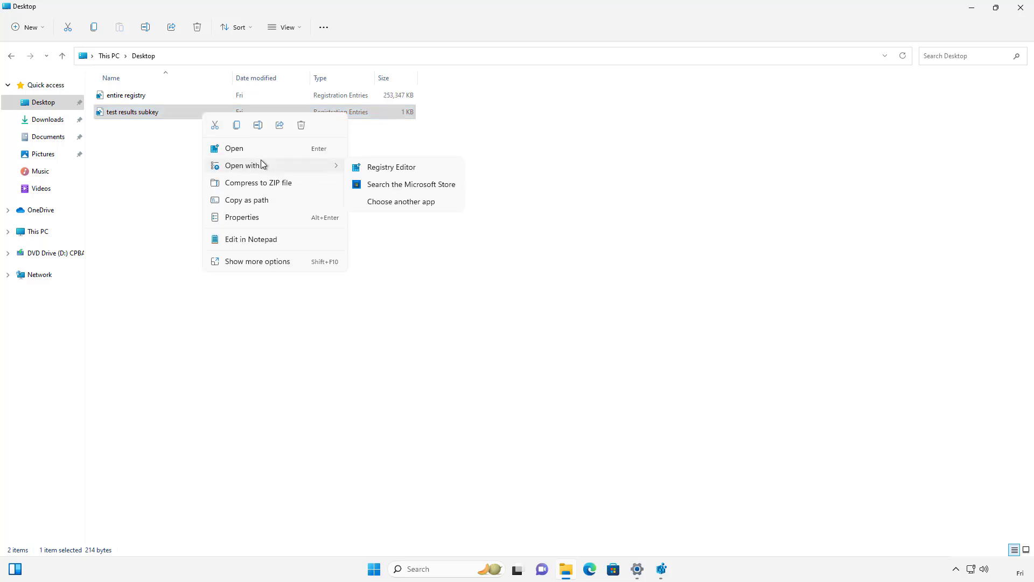
pyautogui.click(390, 203)
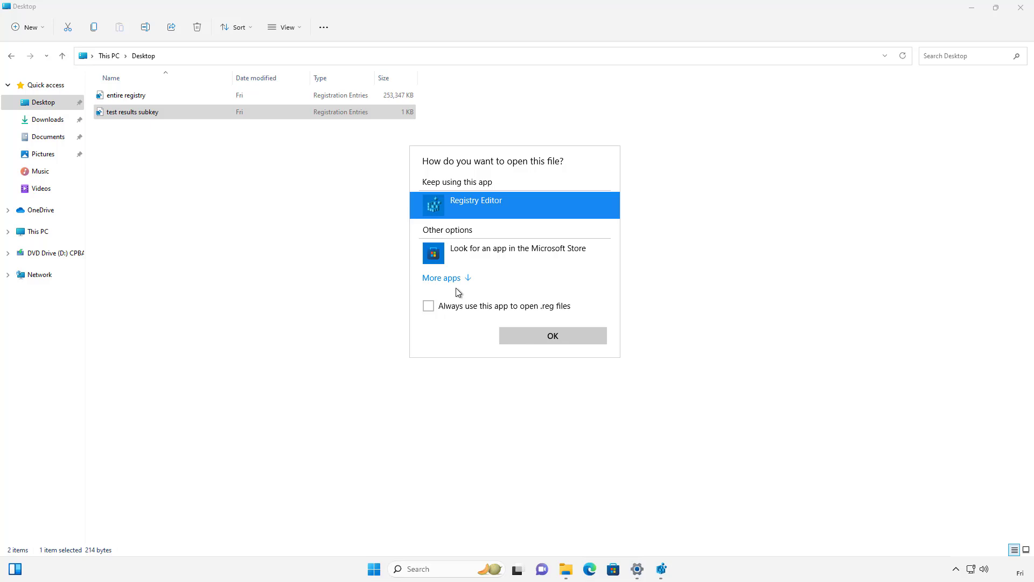
pyautogui.click(454, 279)
pyautogui.doubleClick(455, 284)
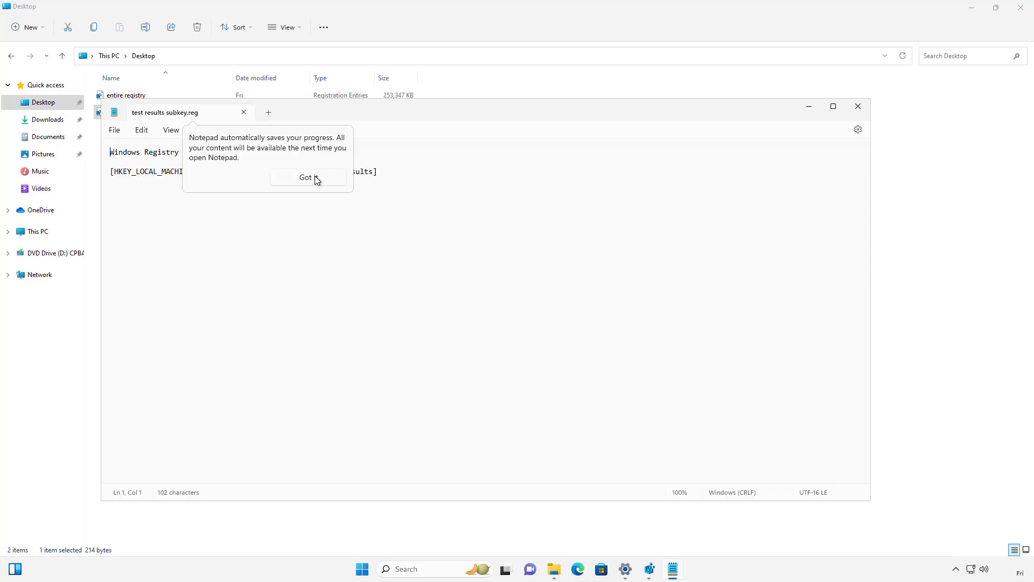
# Dismiss Notepad's autosave tip, review the TestResults key path line, and close Notepad without changes.
pyautogui.click(316, 179)
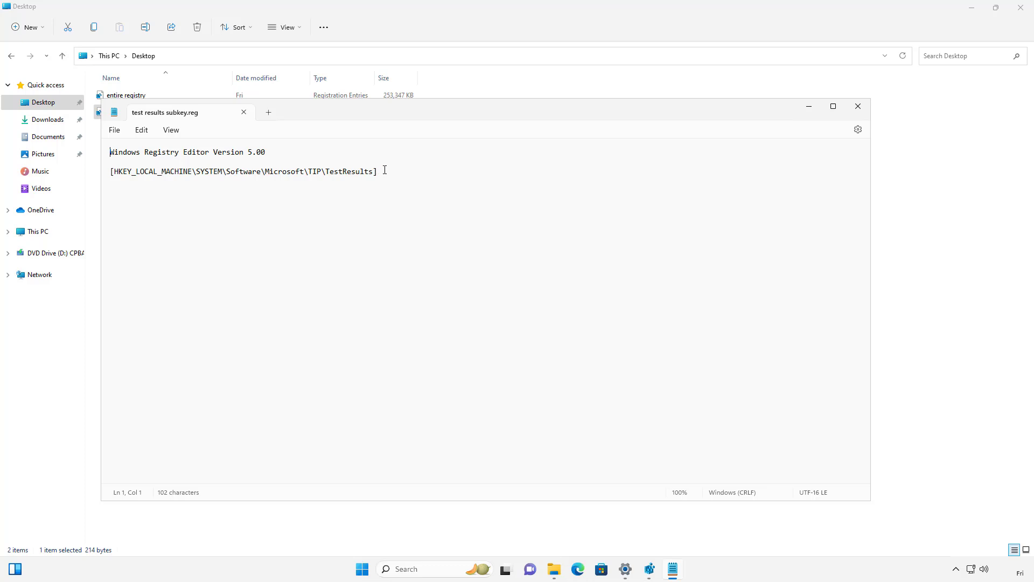
pyautogui.moveTo(384, 170); pyautogui.dragTo(108, 173)
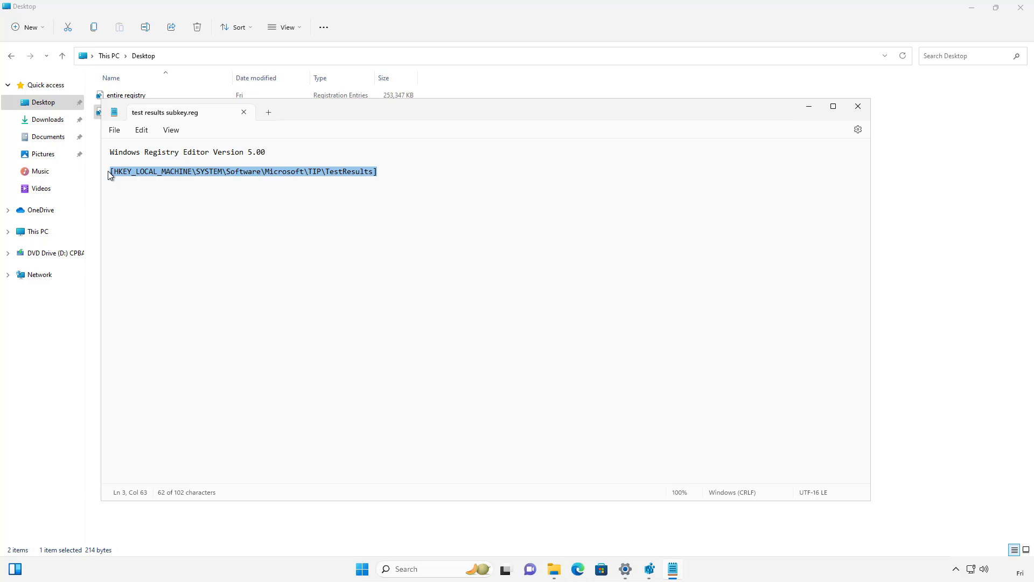
pyautogui.click(299, 189)
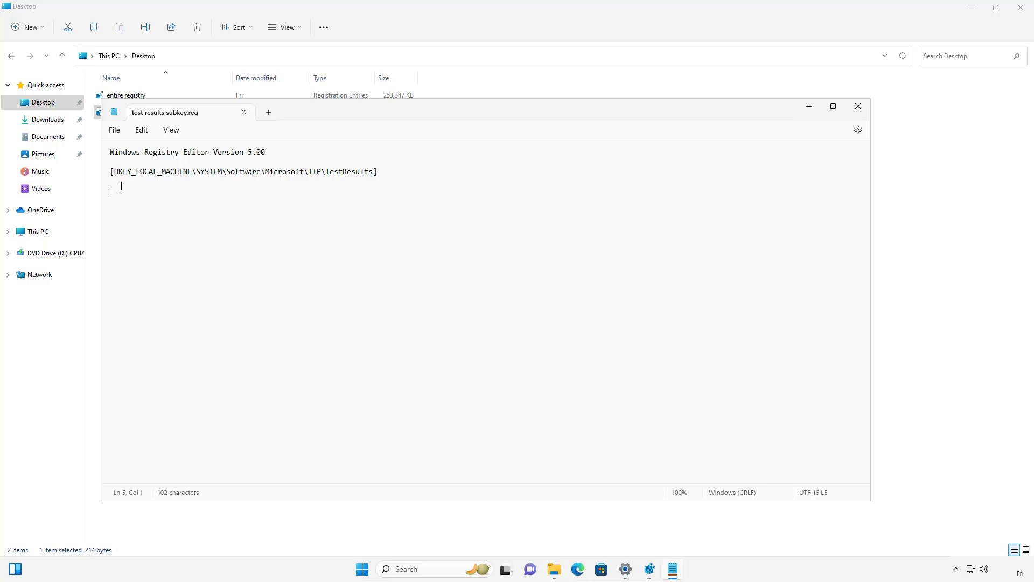
pyautogui.click(856, 110)
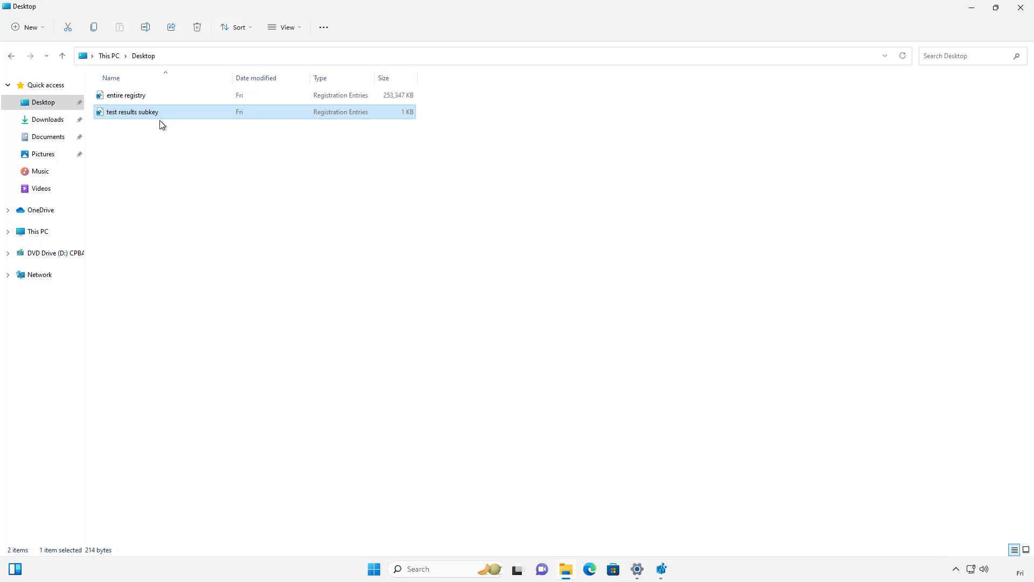
# Check the exported files on the Desktop, then delete the TestResults key under TIP and confirm.
pyautogui.click(159, 97)
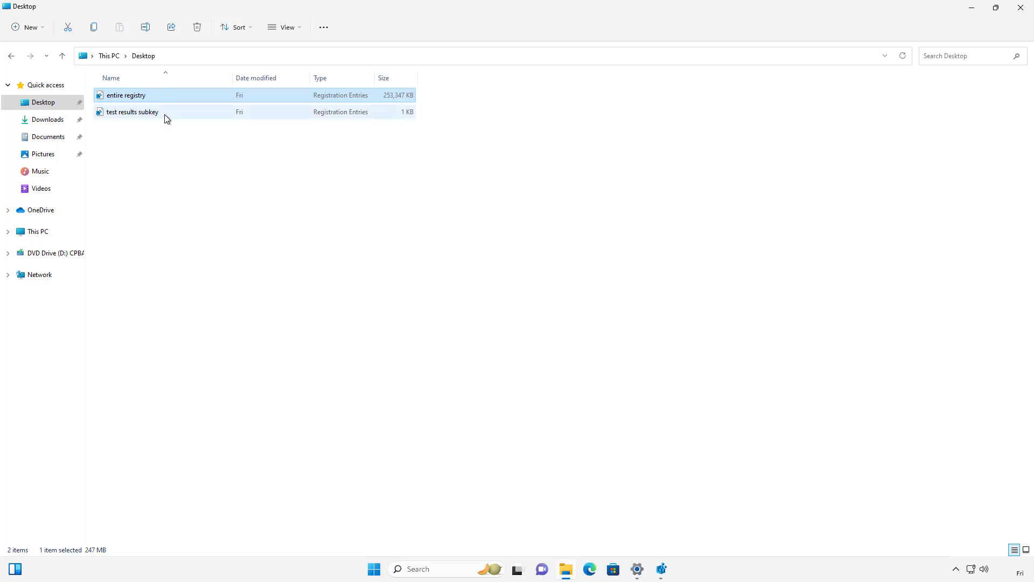
pyautogui.click(163, 114)
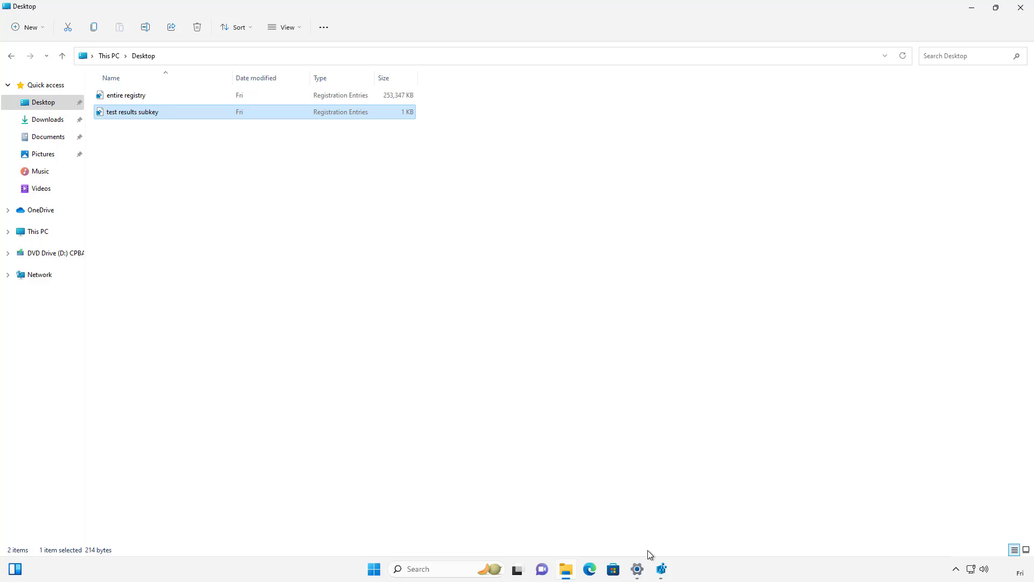
pyautogui.click(662, 570)
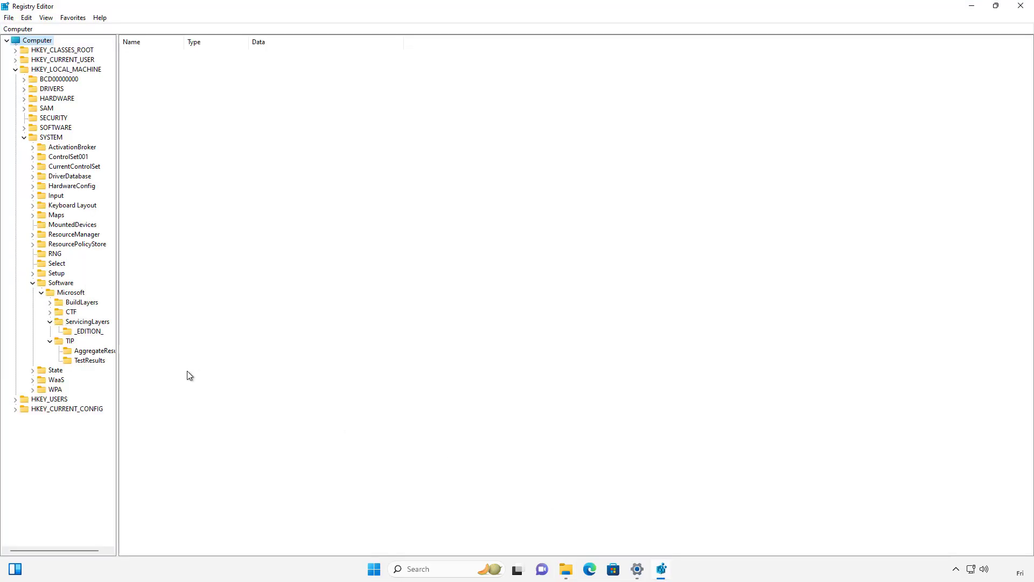
pyautogui.click(89, 360)
pyautogui.rightClick(100, 362)
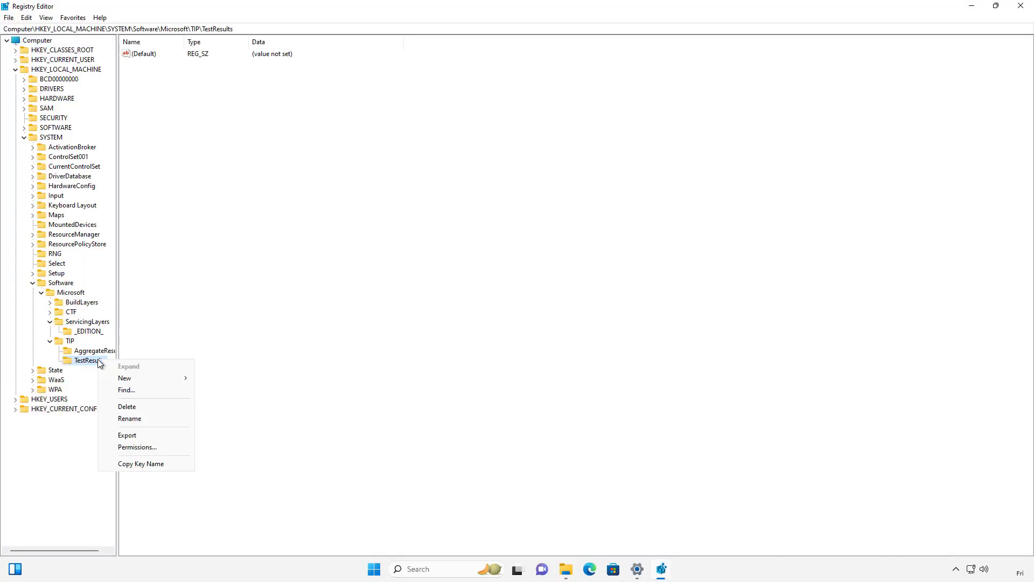
pyautogui.click(130, 406)
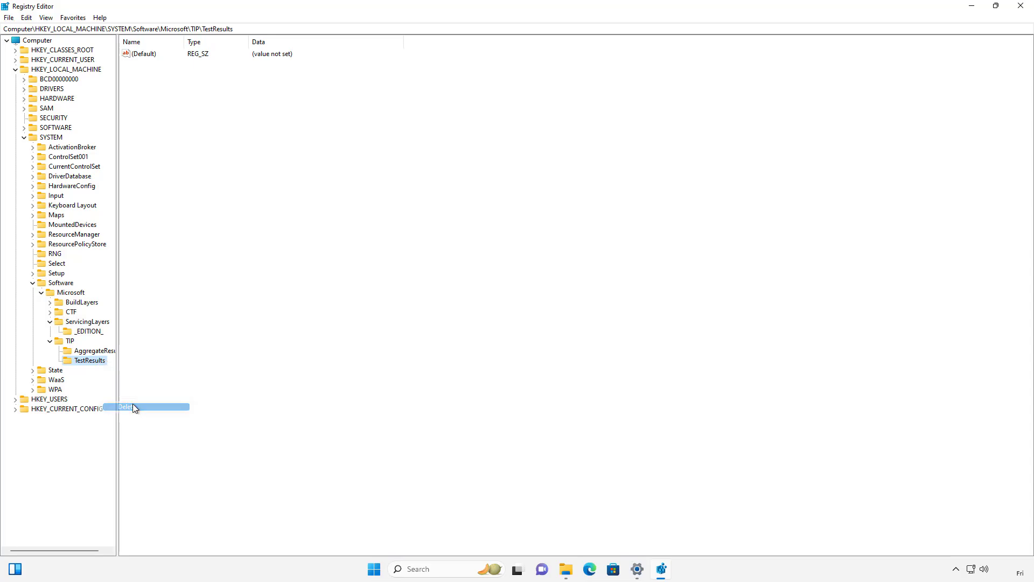
pyautogui.click(573, 282)
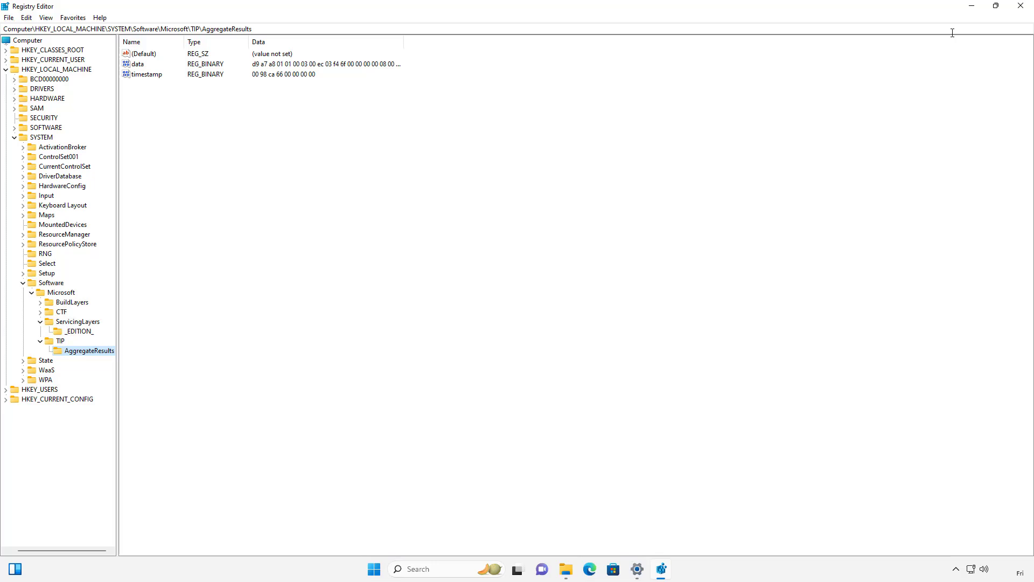
# Merge 'test results subkey.reg' into the registry and verify TestResults is back under TIP.
pyautogui.click(971, 7)
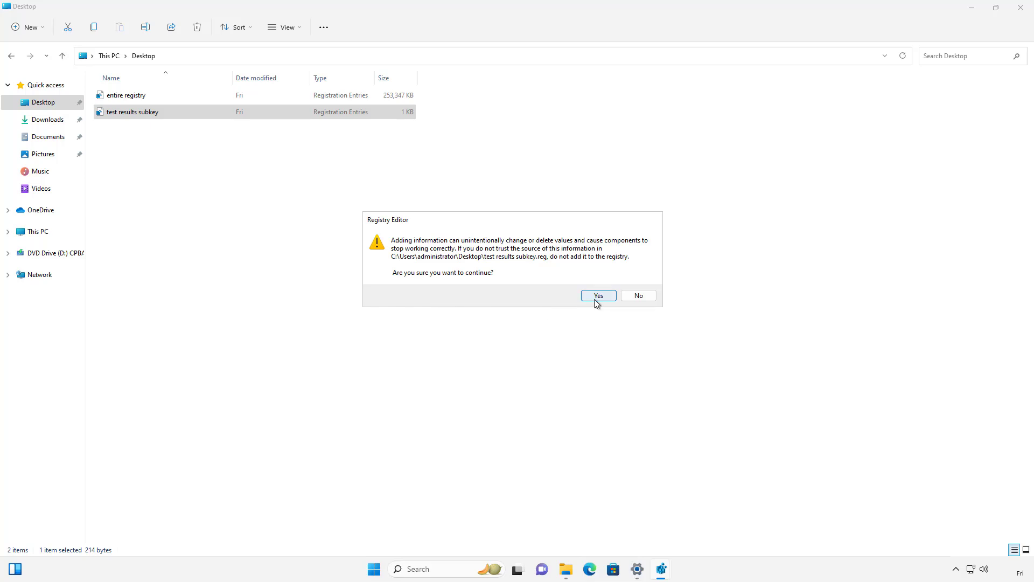
pyautogui.click(595, 299)
pyautogui.click(629, 284)
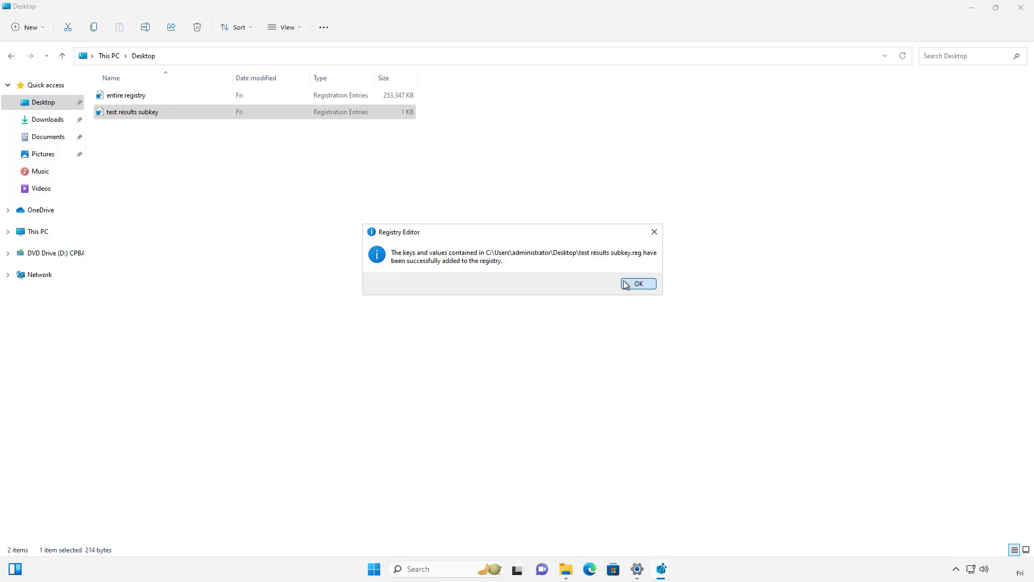
pyautogui.click(664, 569)
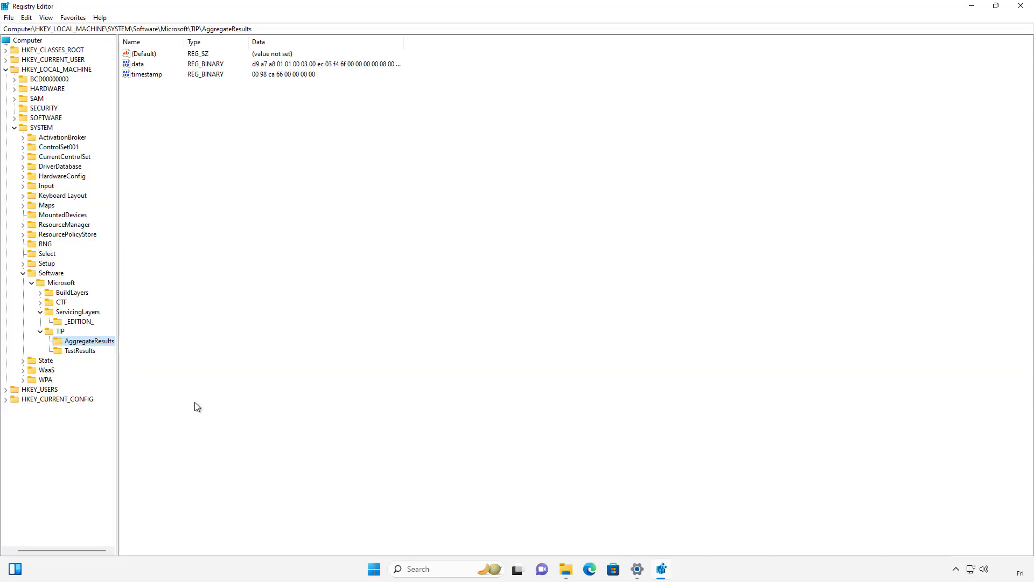
pyautogui.click(76, 351)
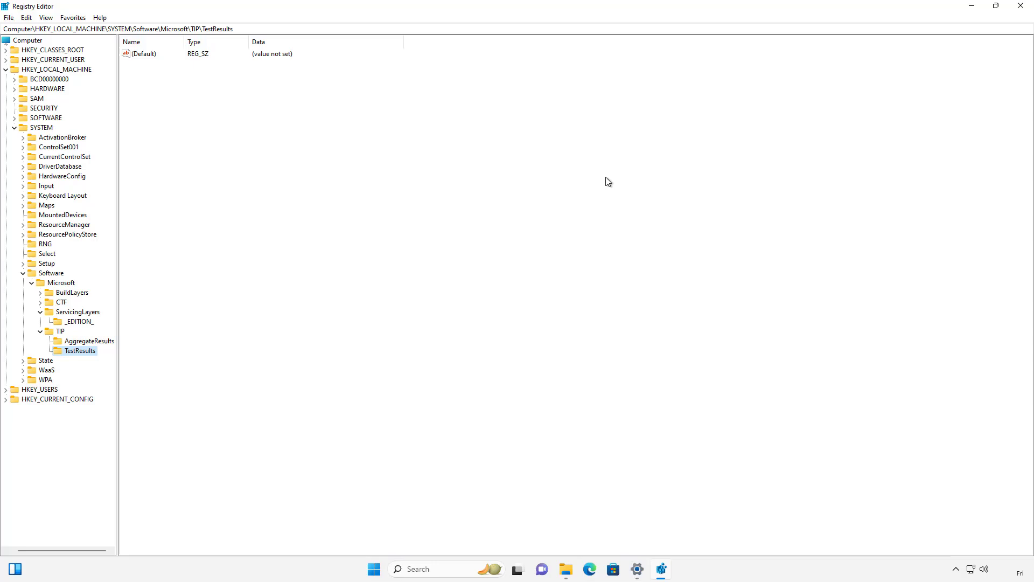
pyautogui.click(971, 6)
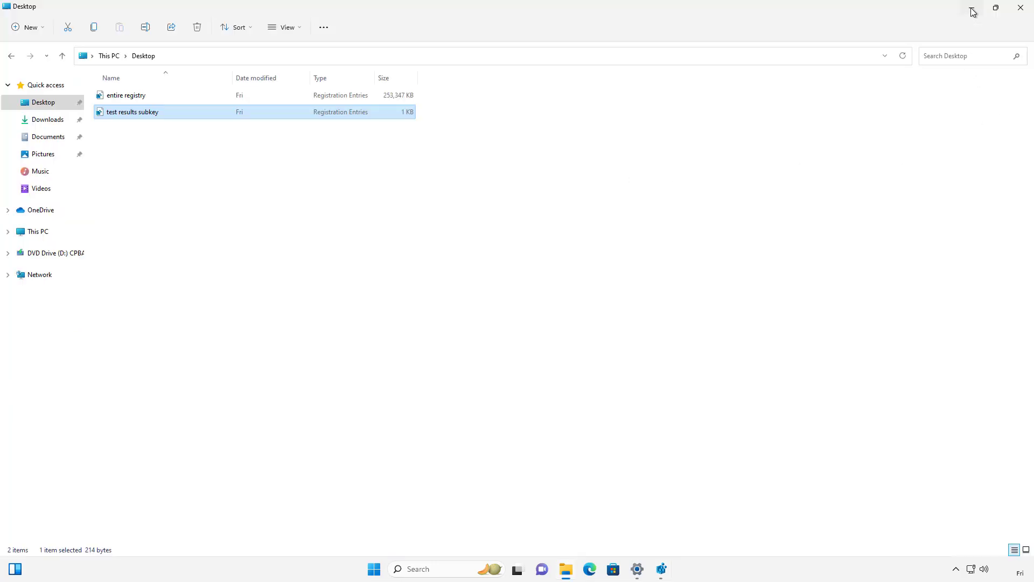
pyautogui.click(357, 95)
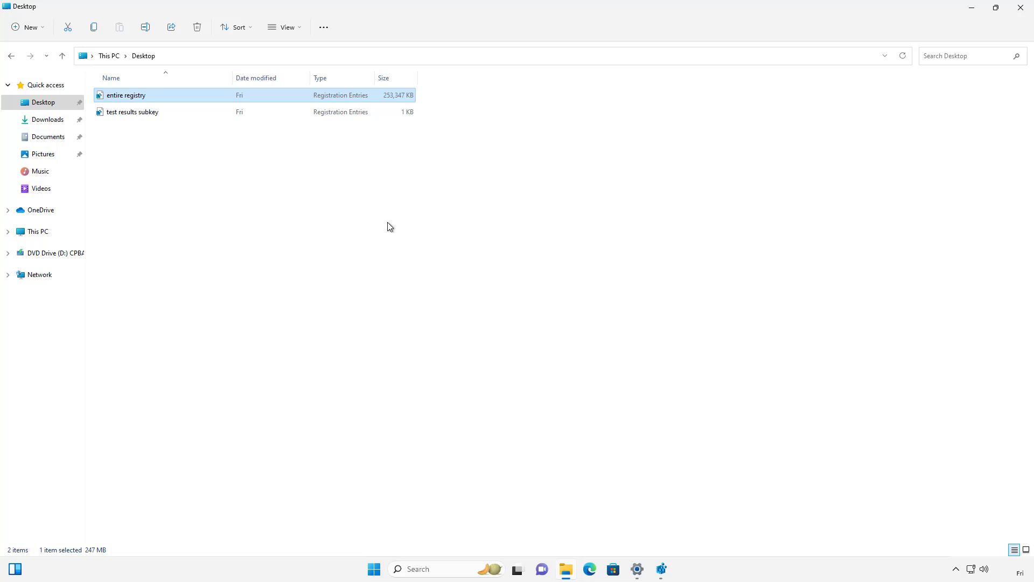
pyautogui.click(662, 570)
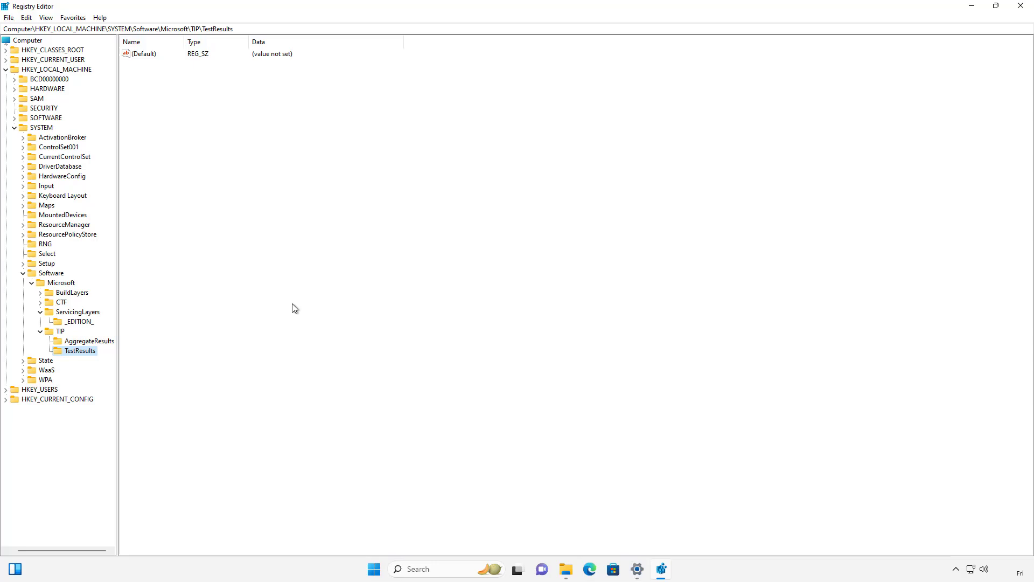